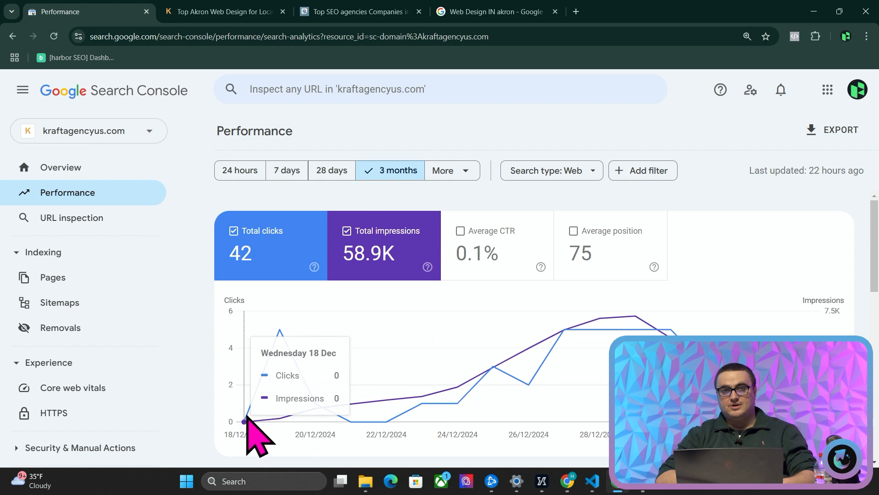
Filter the Search Console performance report for kraftagencyus.com to the last 24 hours
left_click(237, 172)
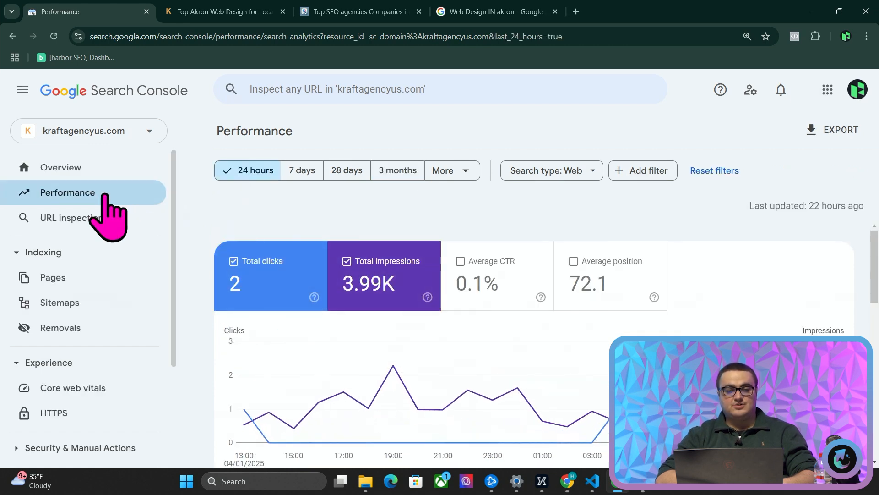
left_click(104, 195)
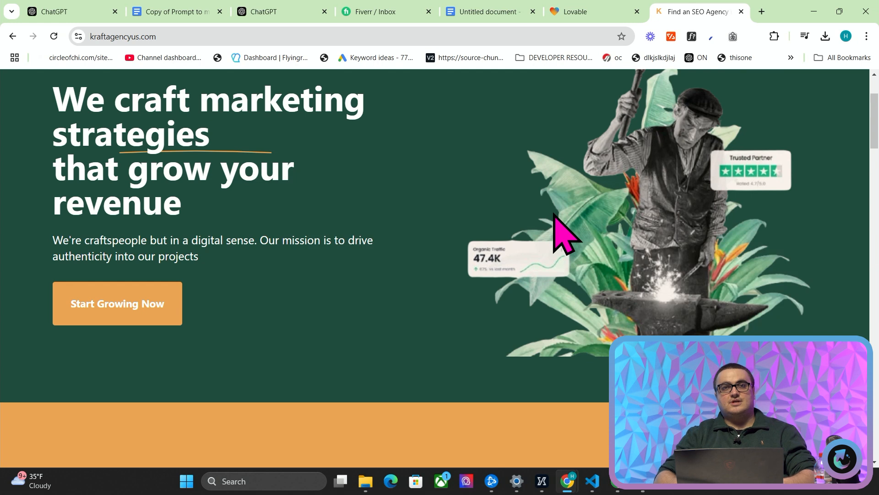
Switch to Lovable, open the kraft-seo-dynamo project and show its GitHub code connection details
left_click(594, 11)
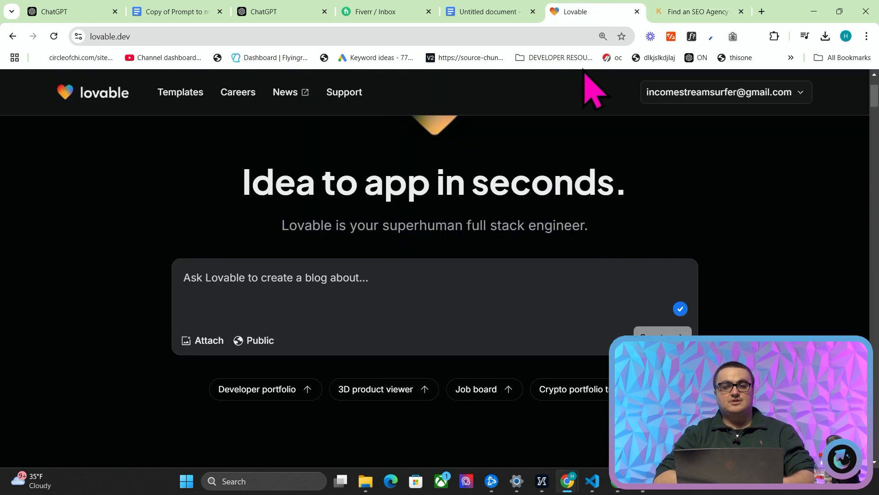
scroll(545, 197, "up", 2)
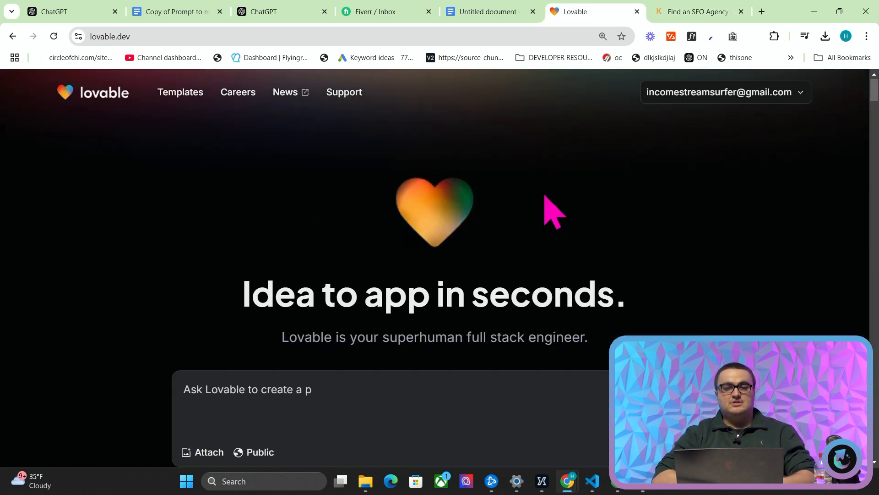
scroll(542, 188, "down", 7)
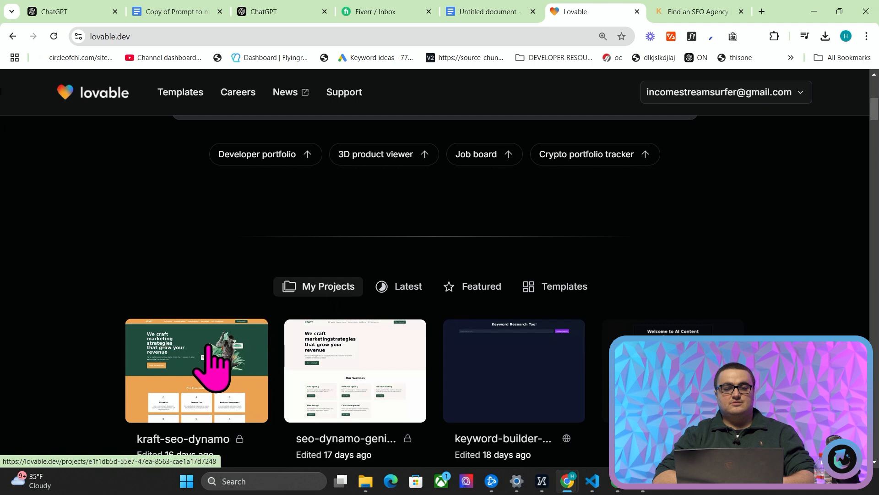
scroll(211, 362, "down", 2)
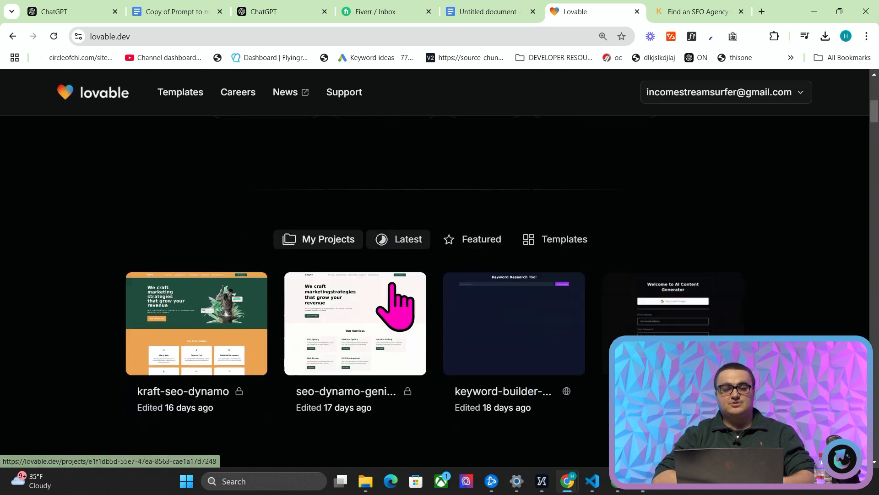
left_click(194, 321)
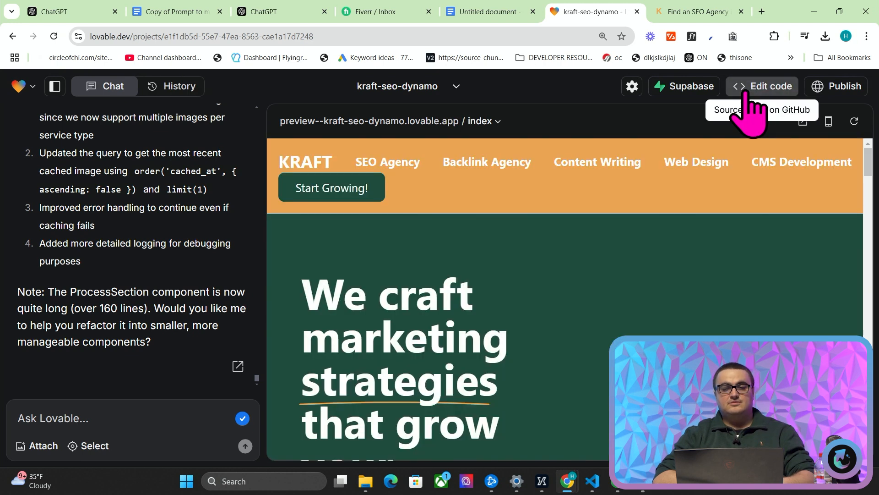
left_click(747, 88)
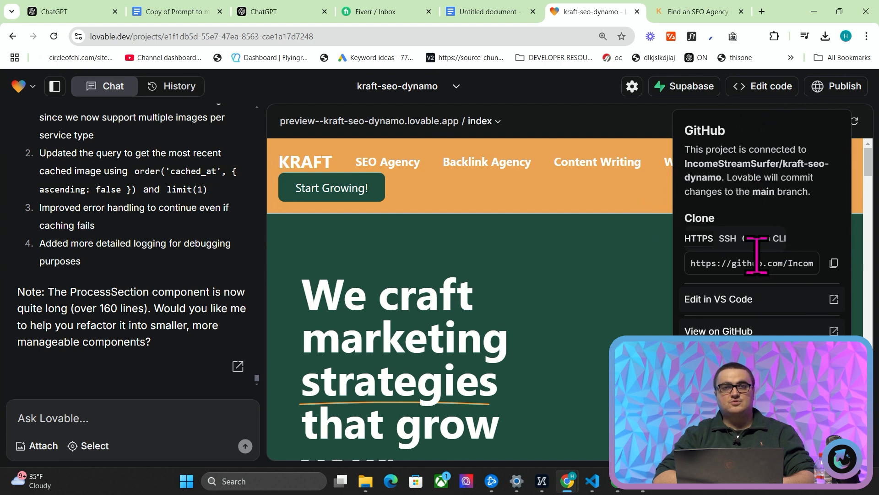
Leave the kraft-seo-dynamo project and open the seo-dynamo-genius project in the editor
left_click(584, 217)
left_click(12, 33)
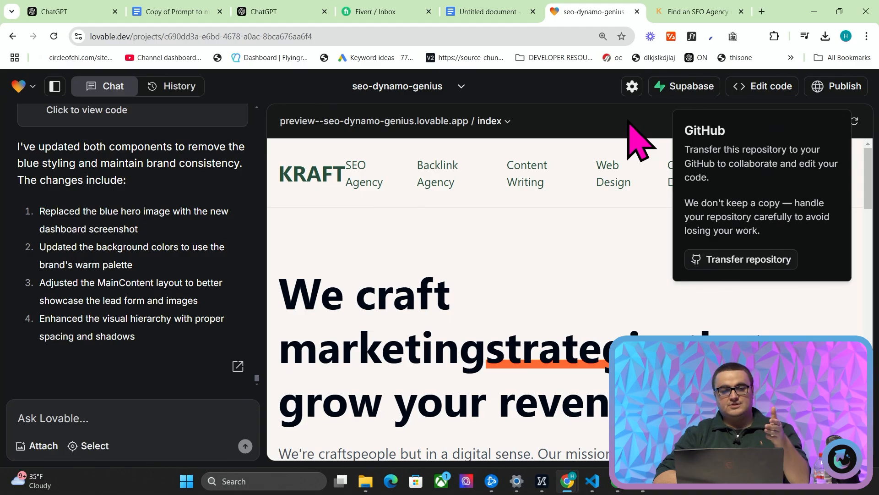
left_click(637, 135)
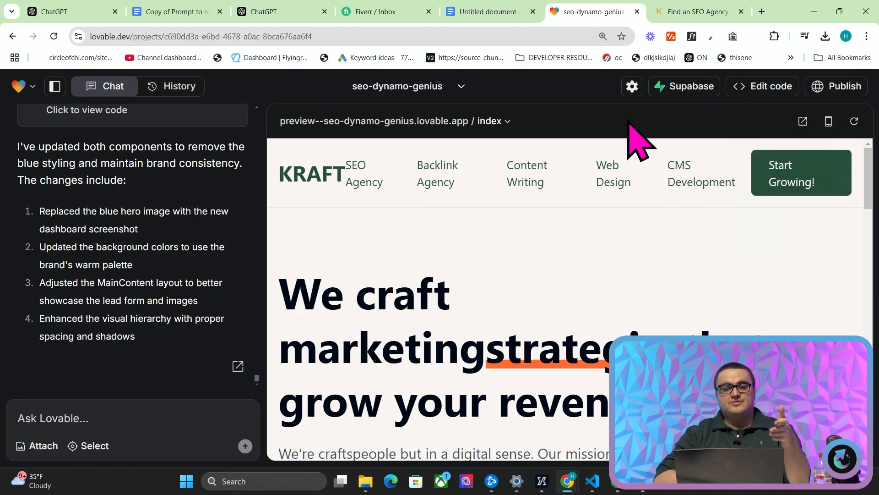
scroll(614, 249, "down", 3)
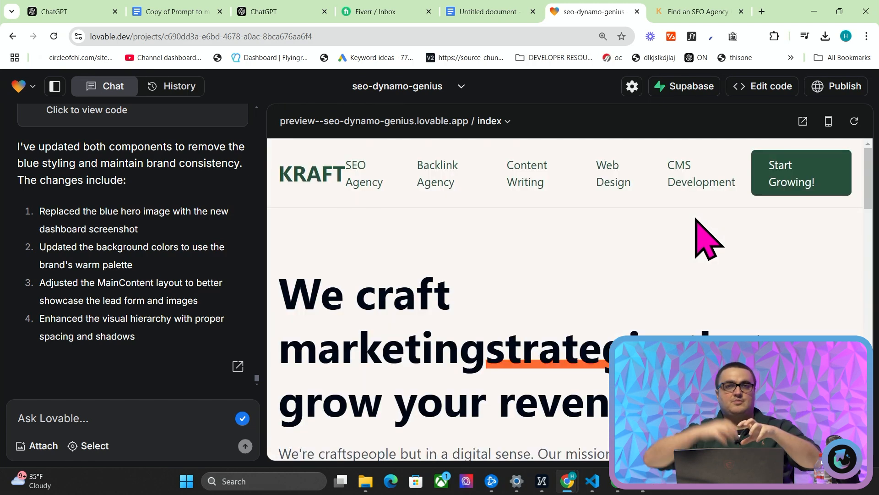
Transfer the seo-dynamo-genius project's repository to the connected GitHub account
left_click(769, 88)
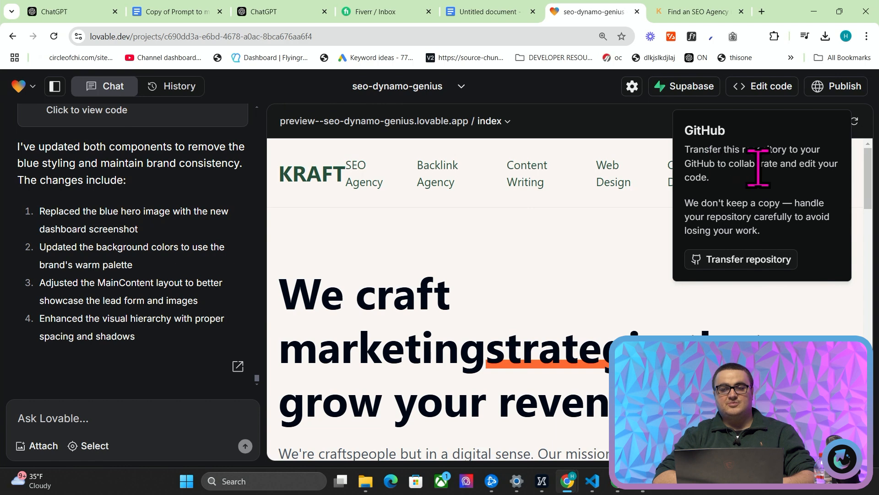
left_click_drag(686, 205, 794, 250)
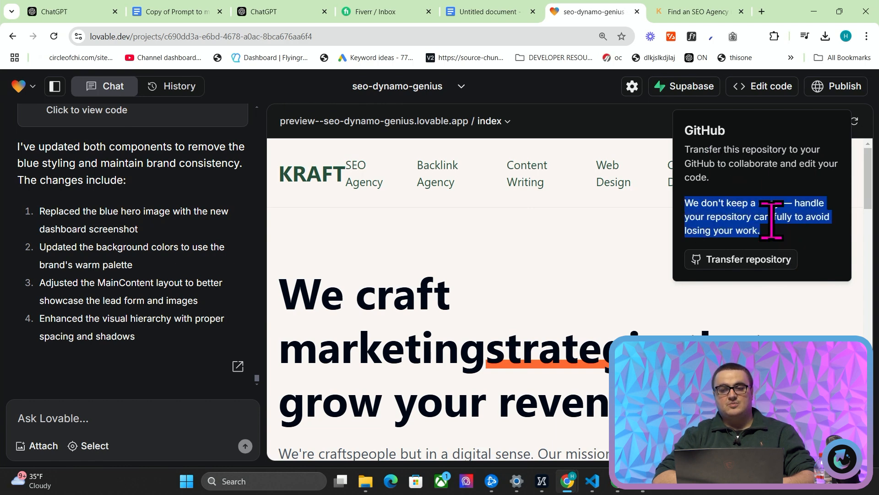
left_click(756, 220)
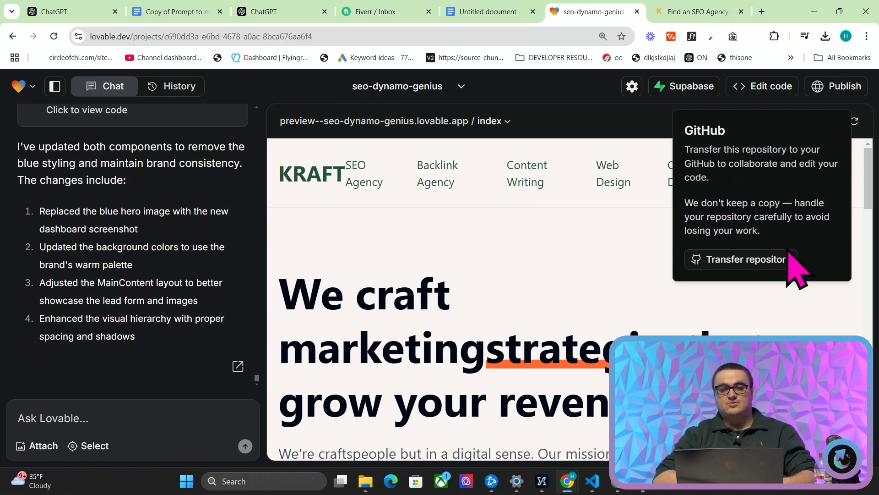
left_click(771, 266)
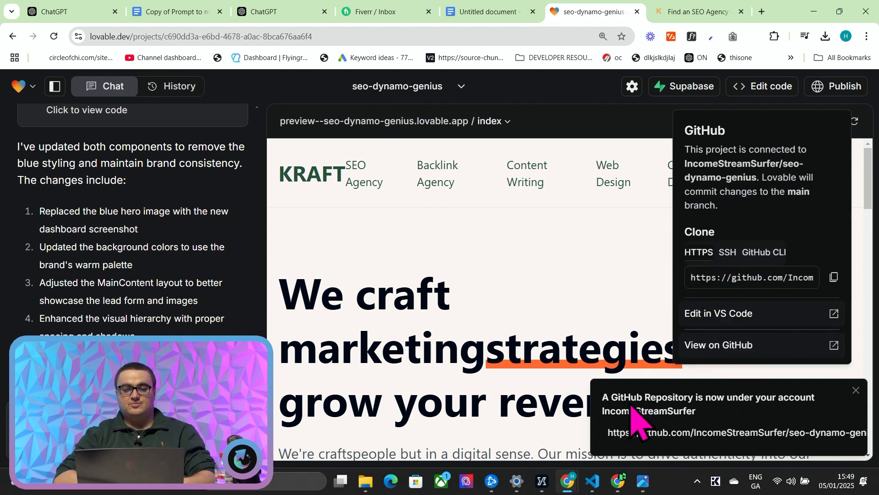
Open the transferred seo-dynamo-genius repository on GitHub in a new browser tab and look through it
middle_click(677, 433)
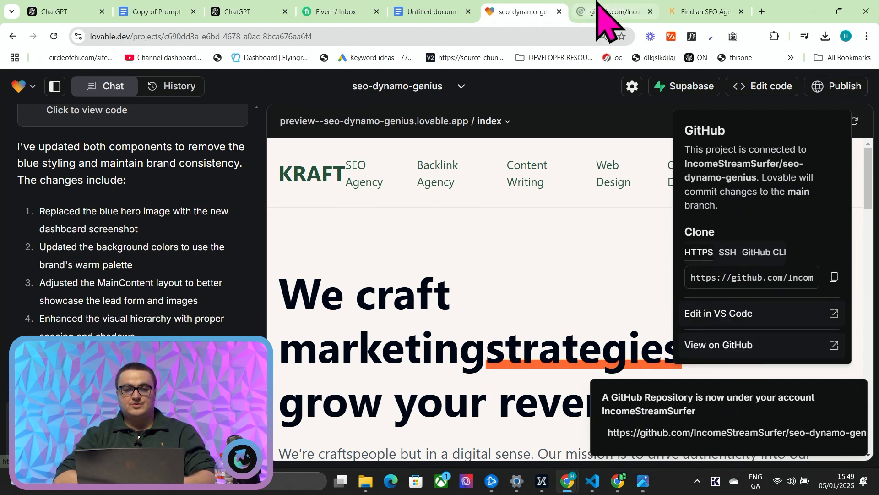
left_click(598, 9)
scroll(266, 275, "down", 2)
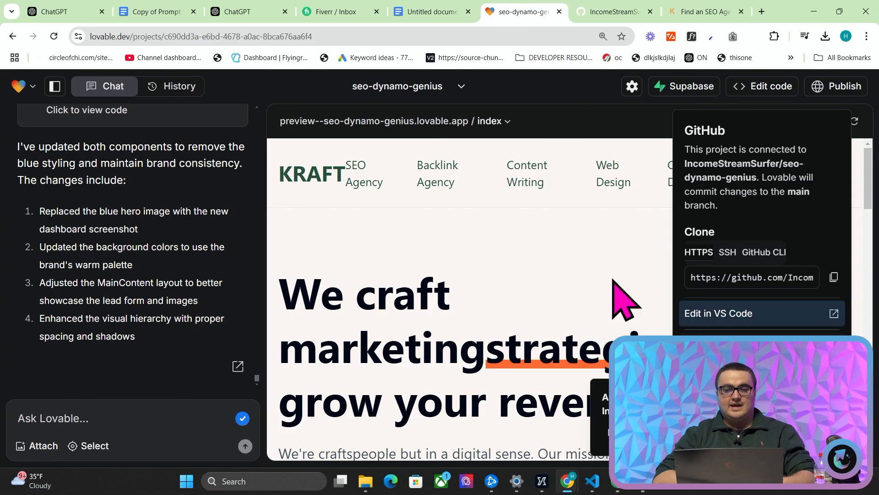
Set the seo-dynamo-genius project's visibility to Public and deploy it on a Lovable subdomain
left_click(76, 412)
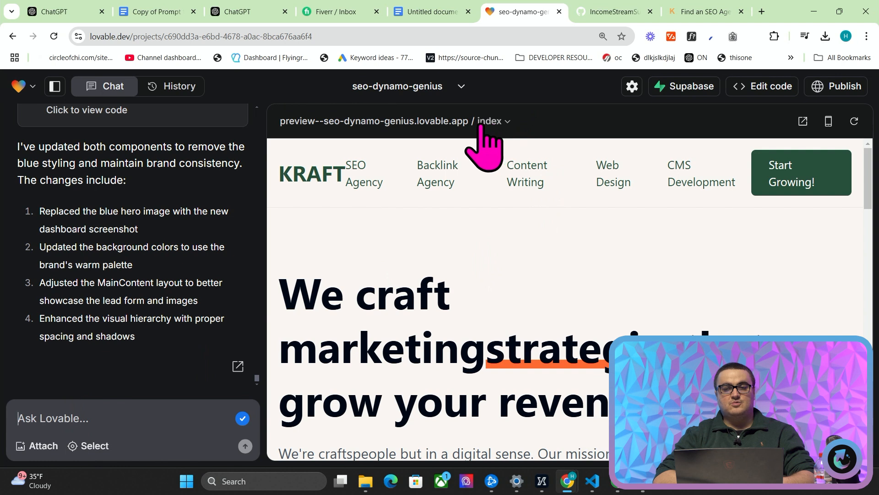
left_click(835, 87)
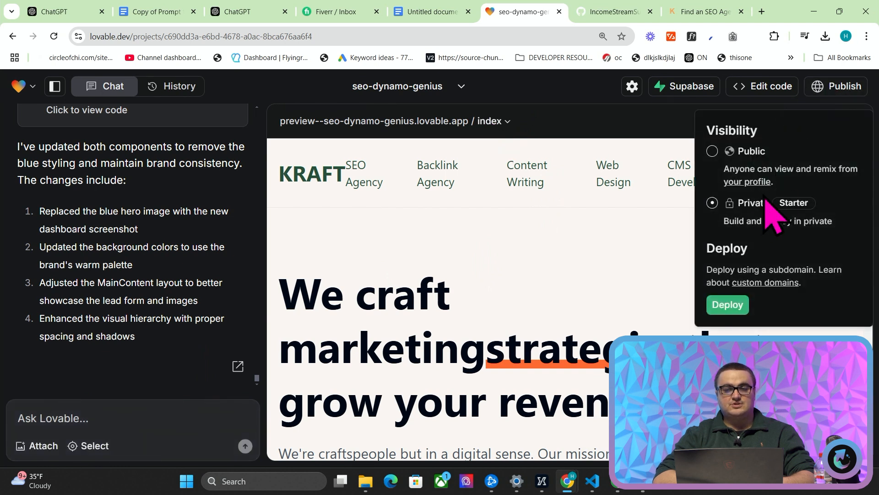
left_click(741, 151)
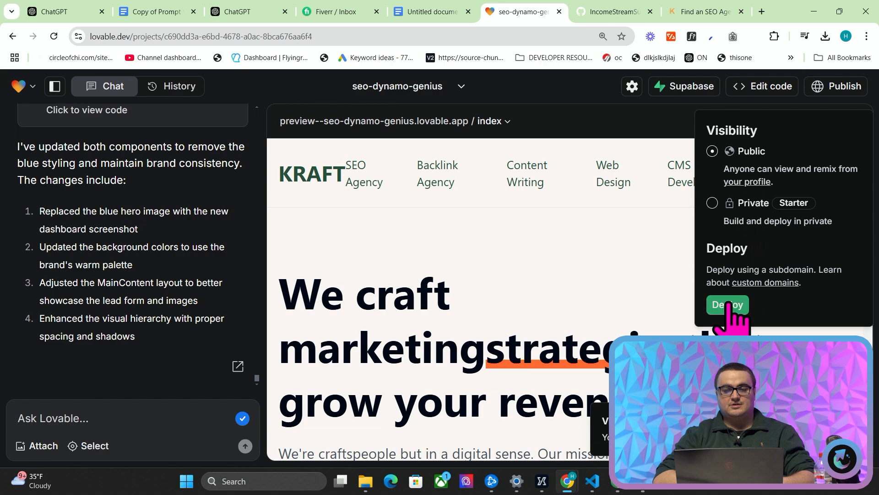
left_click(728, 305)
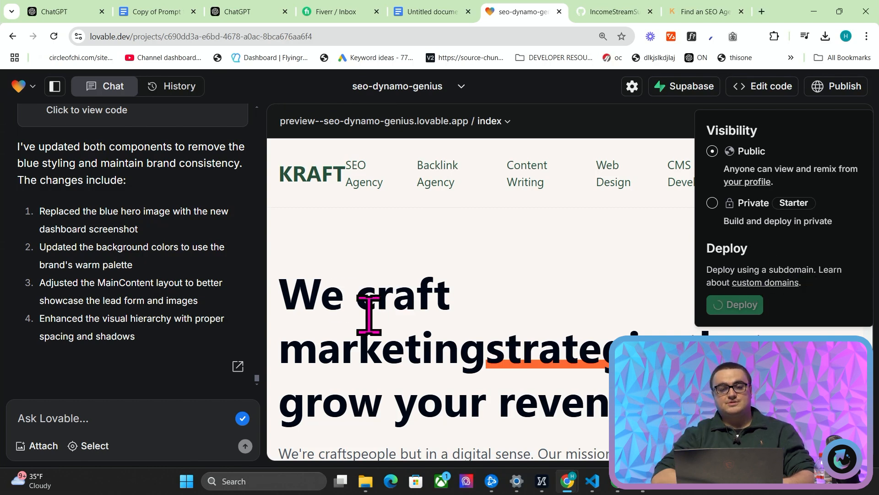
scroll(337, 295, "down", 1)
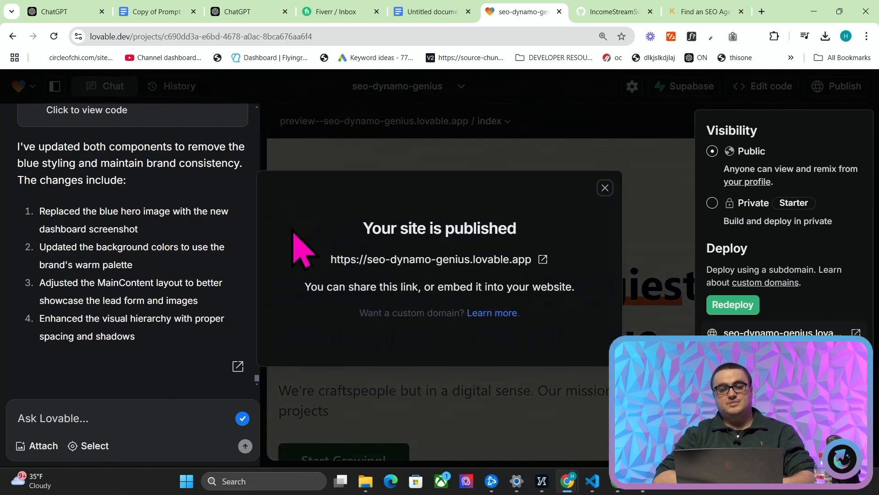
Open the published seo-dynamo-genius.lovable.app site, dismiss the publishing notice in Lovable, and examine the word spacing in the hero headline
left_click(519, 258)
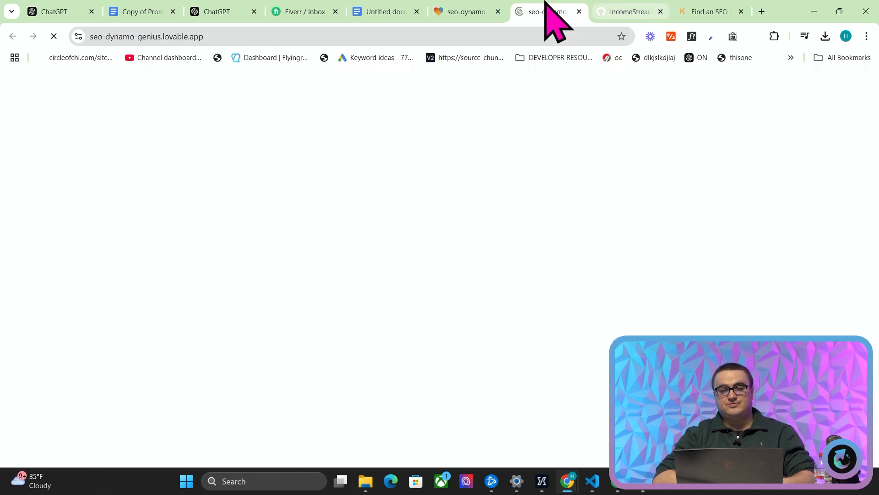
left_click(477, 10)
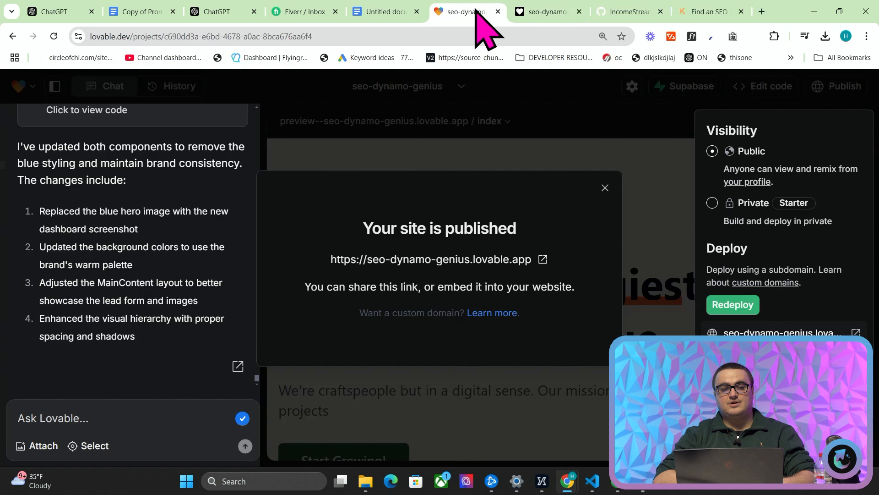
left_click(605, 187)
left_click(565, 12)
left_click_drag(223, 227, 386, 245)
left_click(300, 223)
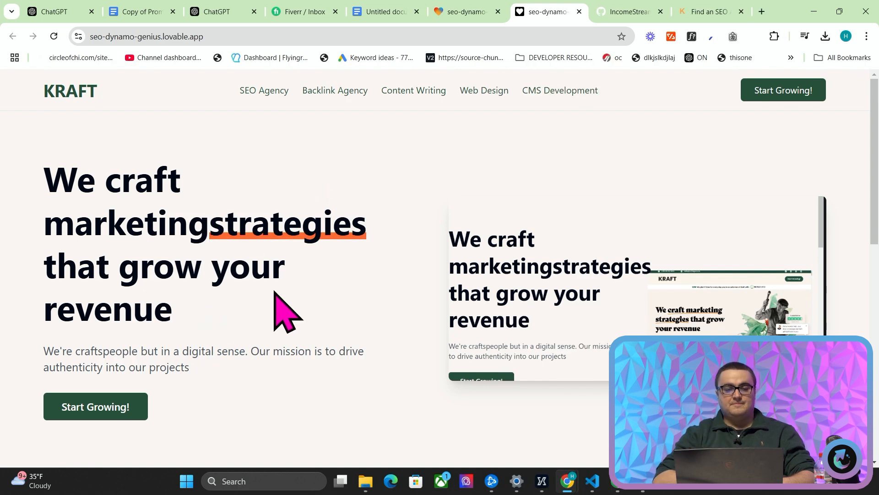
Target the hero h1 in the Lovable preview and write a prompt requesting correct word spacing and a narrower heading using less right-hand page space
left_click(494, 6)
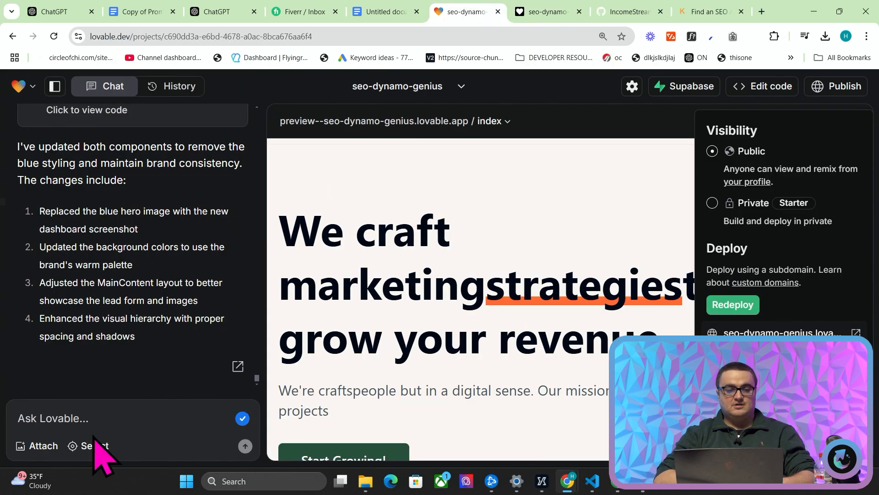
left_click(65, 414)
left_click(90, 446)
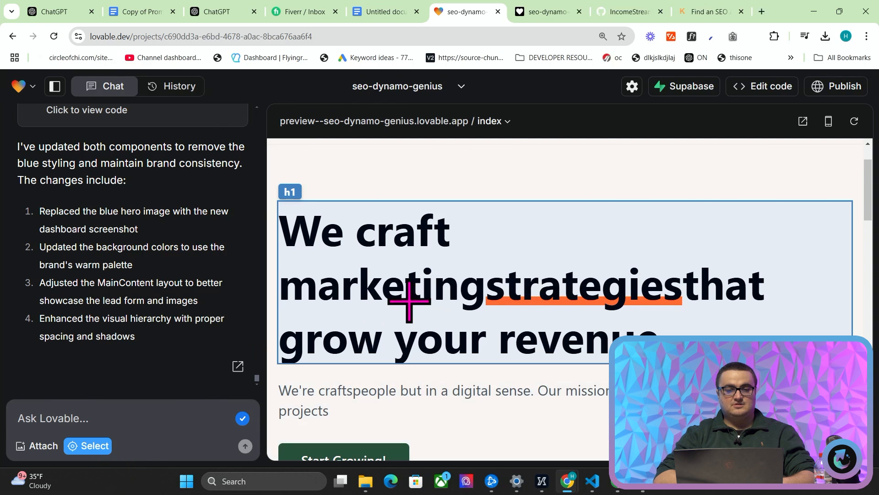
left_click(409, 301)
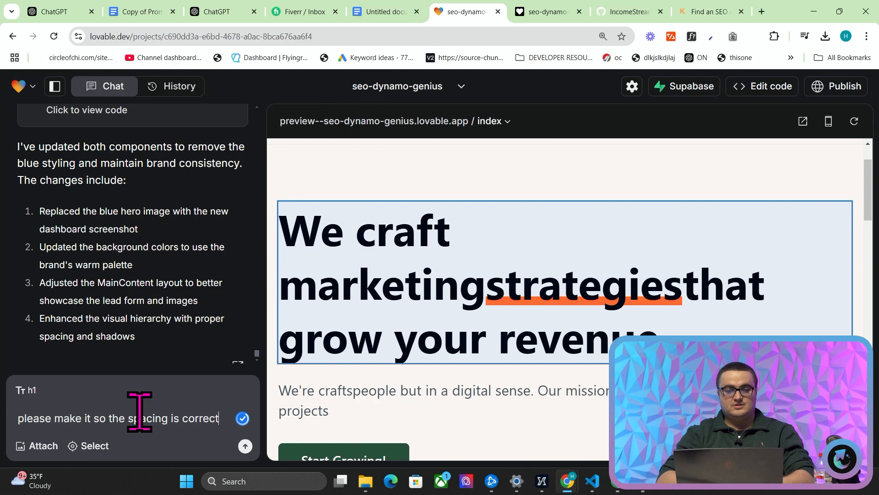
type("ween each of the words, make it")
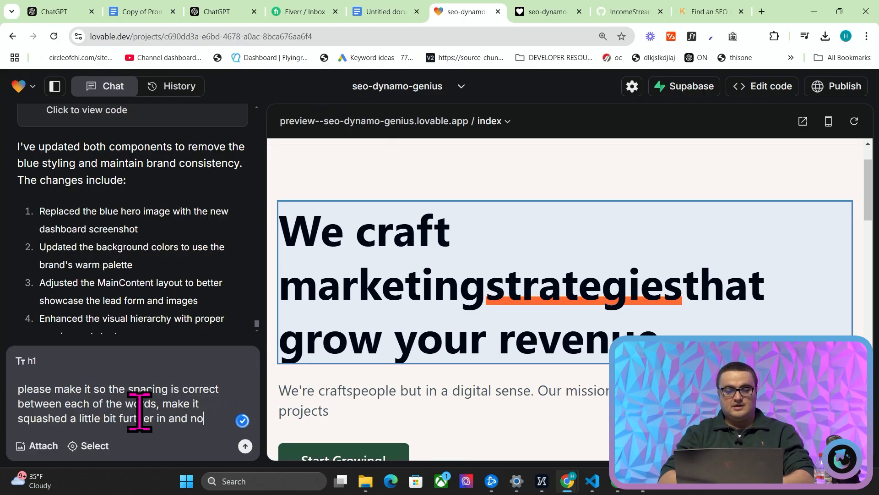
type("up so much of the right hand")
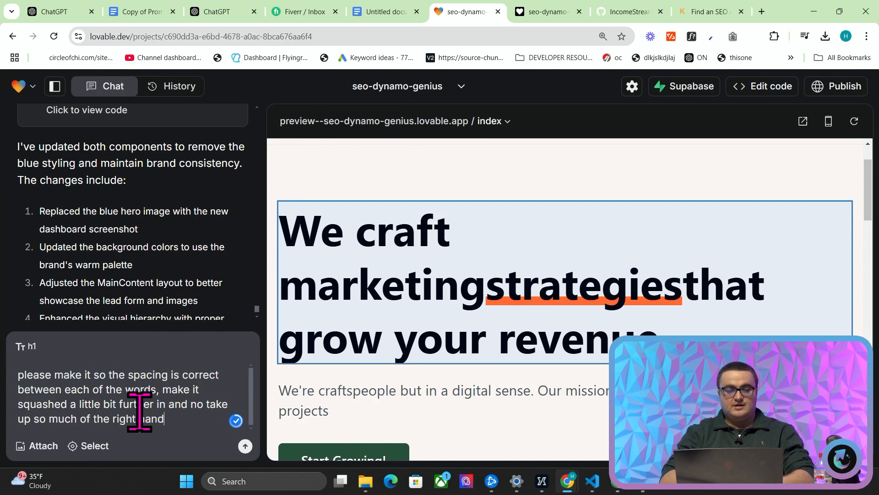
type(" side of the page")
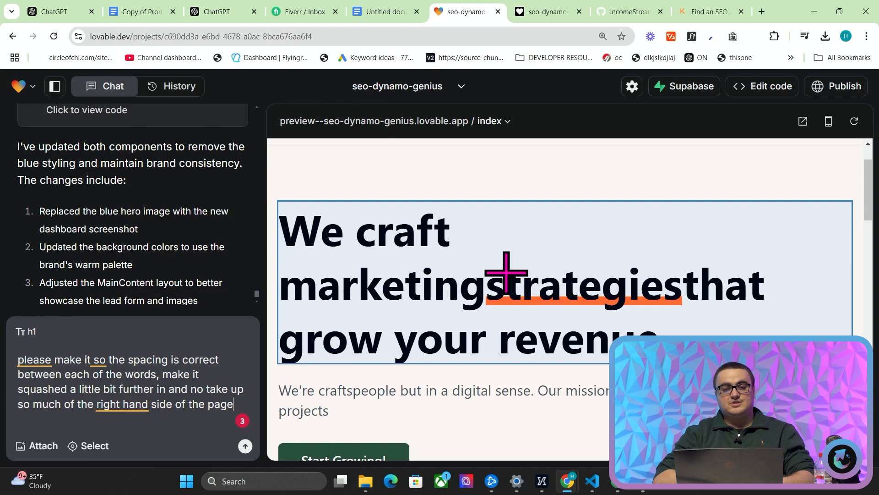
Review the published site's hero and Our Services sections, then return to the seo-dynamo-genius project in Lovable
left_click(564, 11)
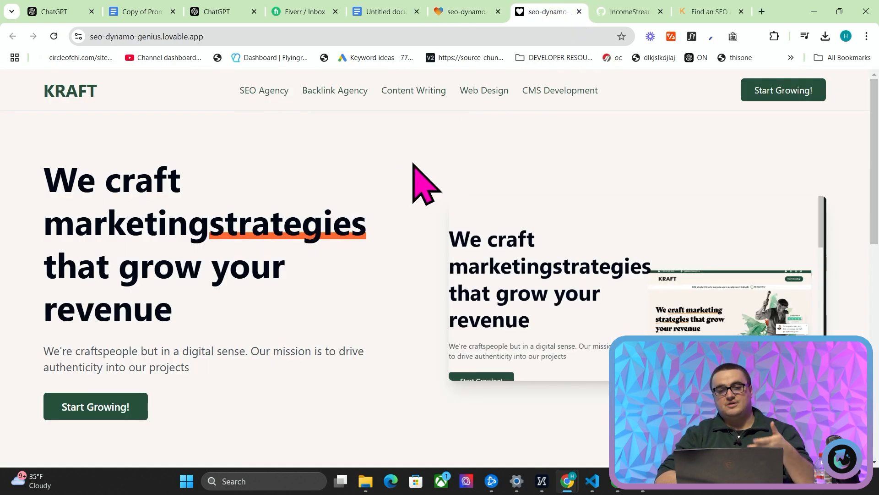
scroll(416, 186, "down", 9)
scroll(416, 178, "down", 1)
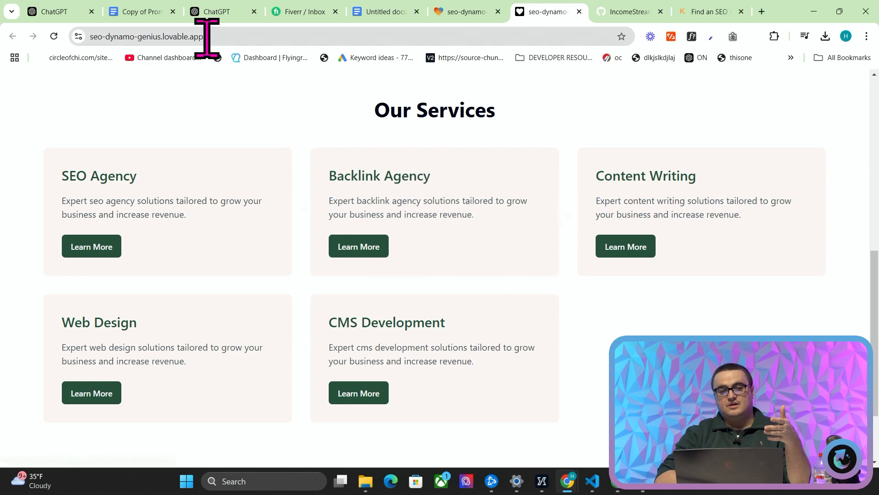
scroll(483, 207, "down", 2)
scroll(458, 233, "up", 10)
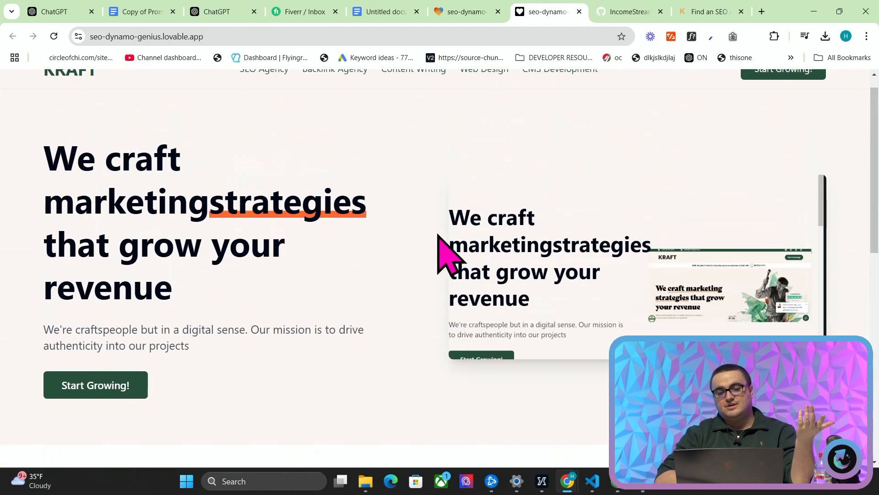
scroll(426, 261, "down", 4)
left_click(465, 12)
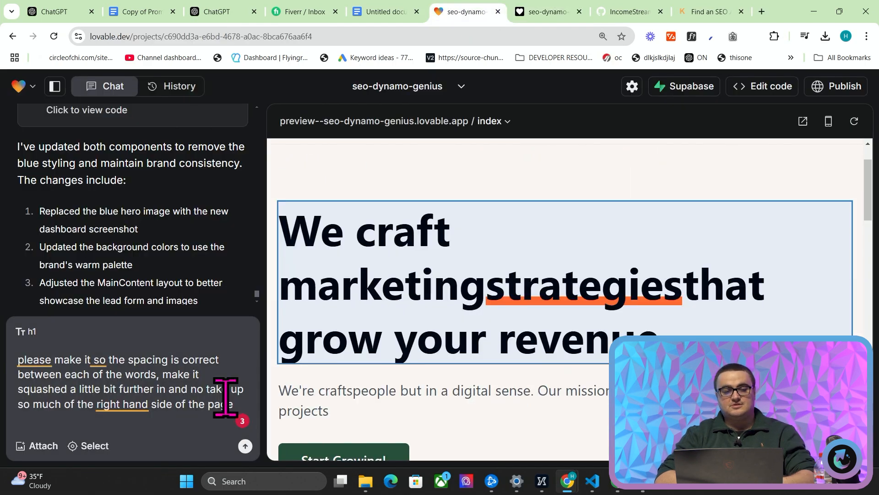
Submit the hero heading prompt in seo-dynamo-genius and open the kraft-seo-dynamo project from My Projects
key("Return")
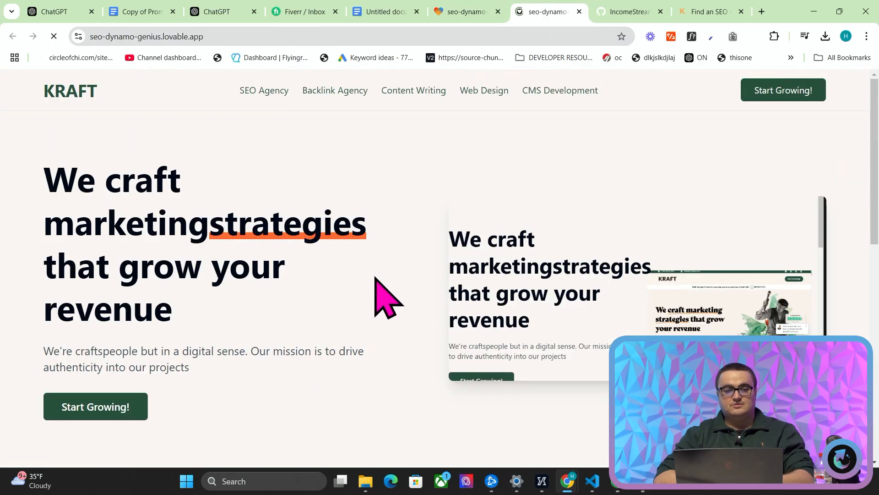
left_click(442, 13)
left_click(623, 11)
key("ctrl+r")
scroll(496, 295, "up", 3)
scroll(501, 311, "up", 2)
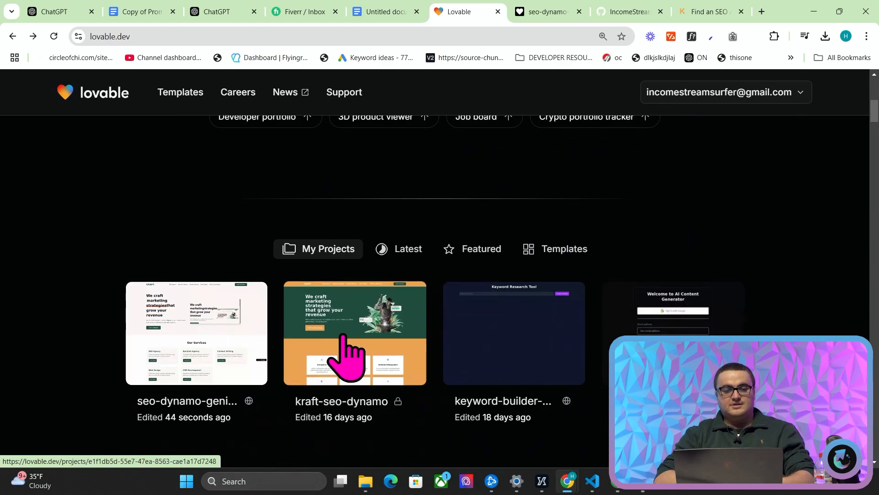
left_click(349, 333)
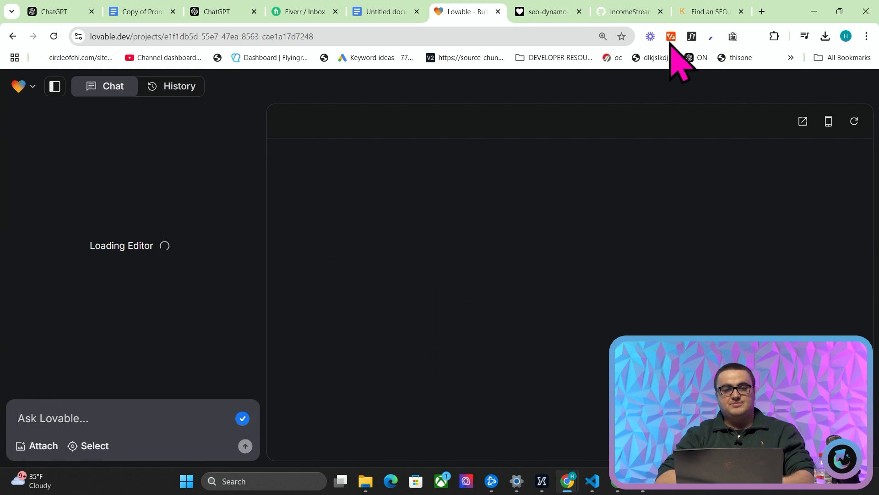
Open kraftagencyus.com in the browser and compare its hero section with the kraft-seo-dynamo project preview in Lovable
left_click_drag(610, 7, 542, 7)
left_click(456, 30)
type("kraftagencyus.com")
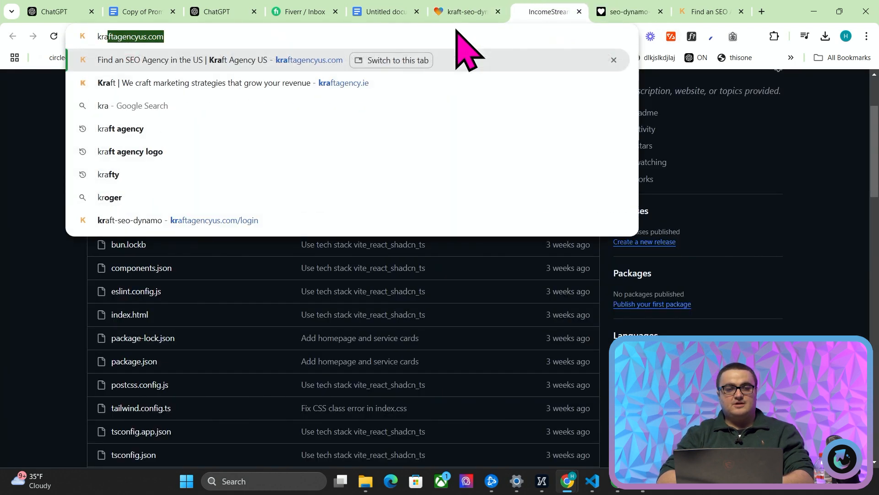
key("Return")
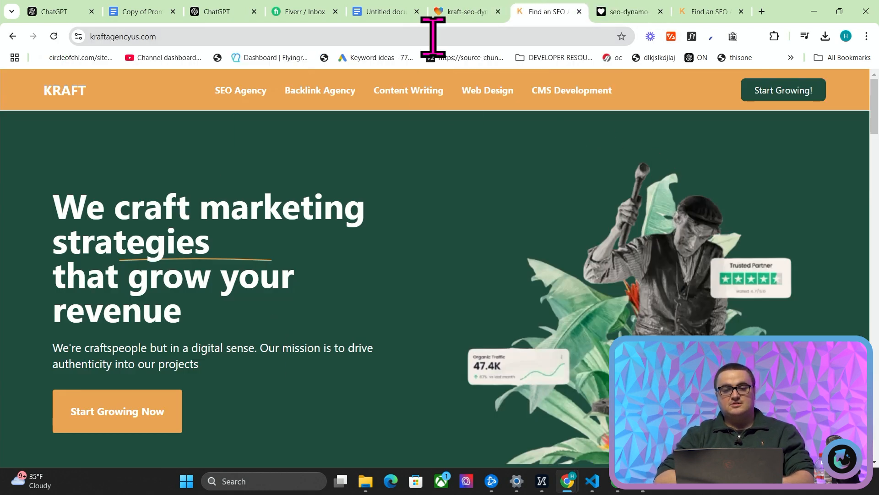
left_click(467, 12)
left_click(552, 12)
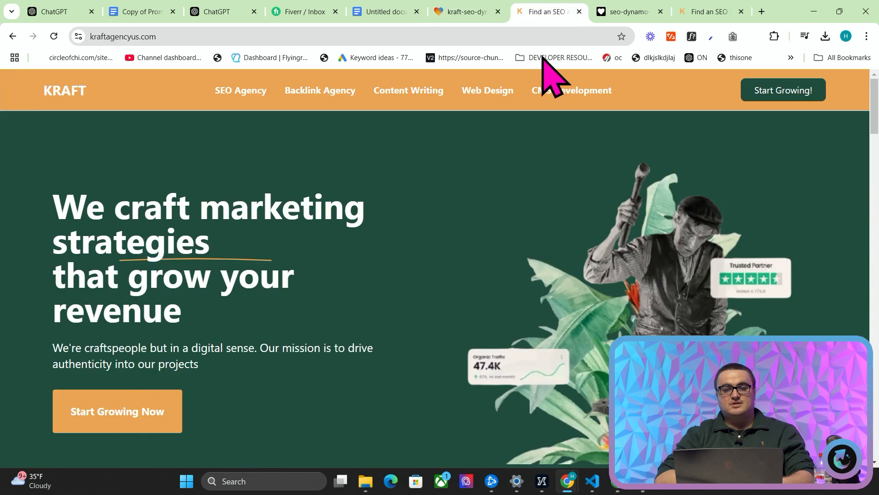
left_click(486, 5)
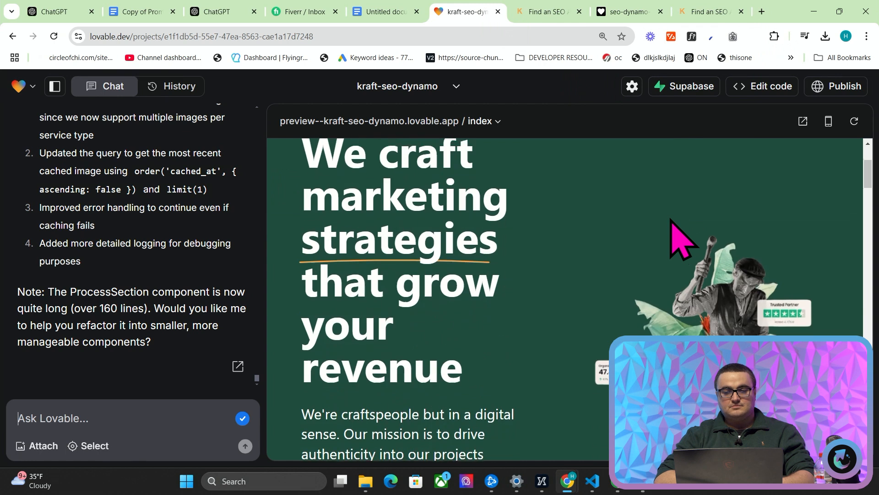
Search Google Images for "man with blacksmith hammer and anvil" and open the Getty Images blacksmith result
left_click(762, 11)
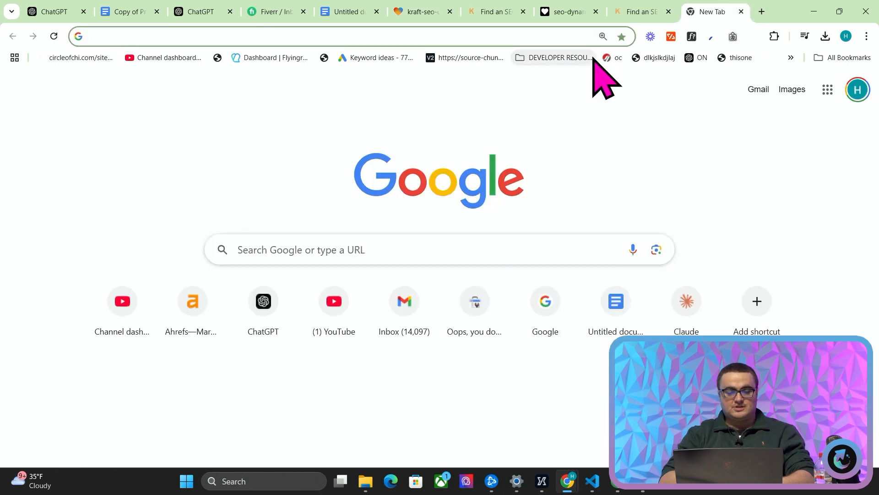
type("man with blacksmith")
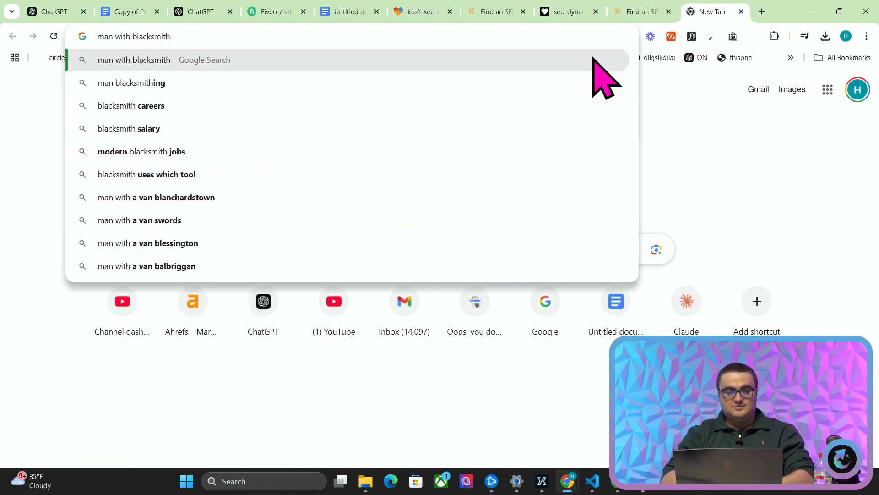
type(" hammer")
key("Return")
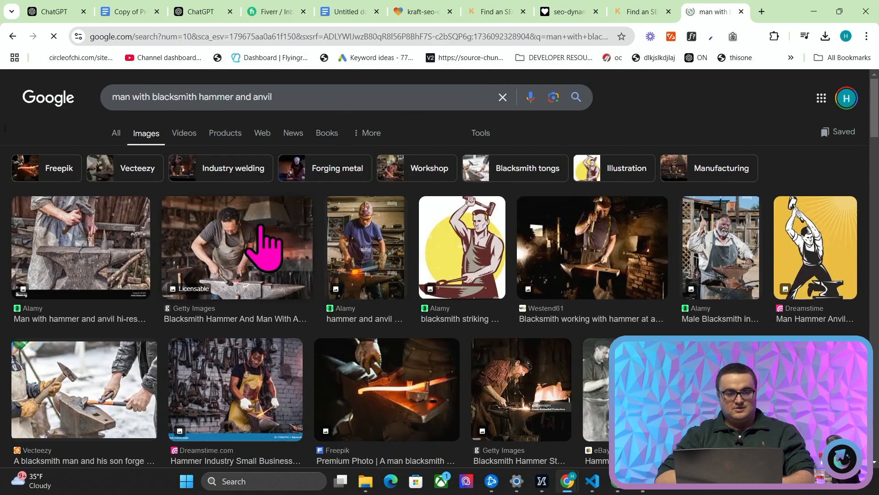
right_click(262, 226)
left_click(238, 236)
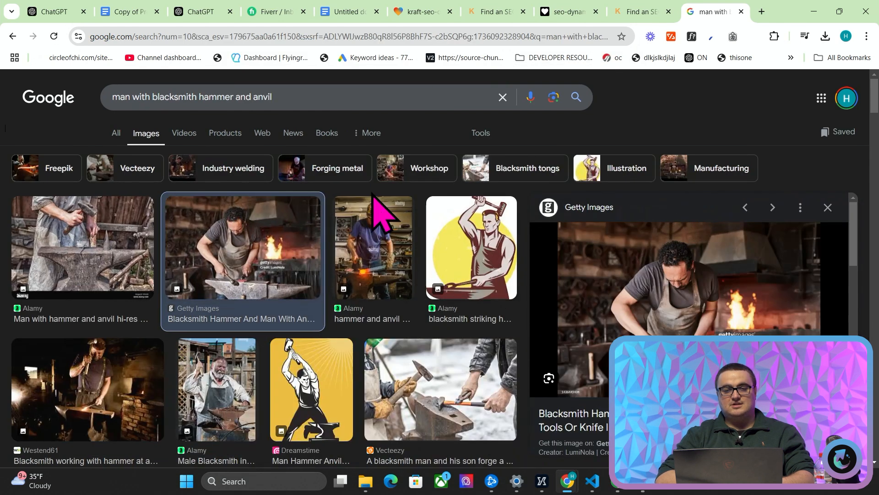
Filter the blacksmith image results by usage rights to find a freely licensed picture
left_click(487, 134)
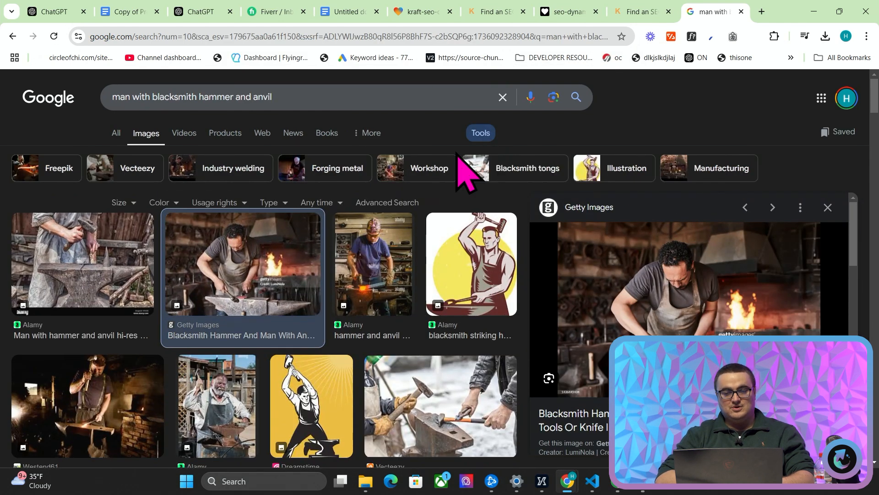
left_click(375, 204)
left_click(12, 36)
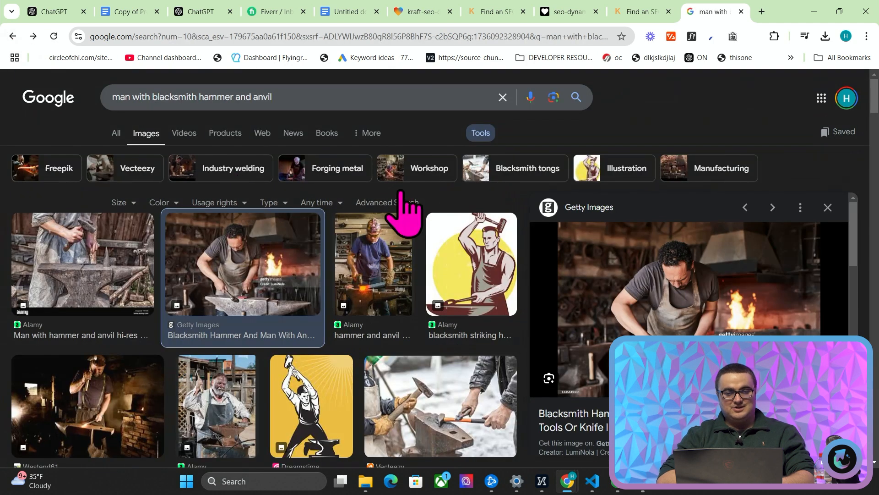
left_click(309, 202)
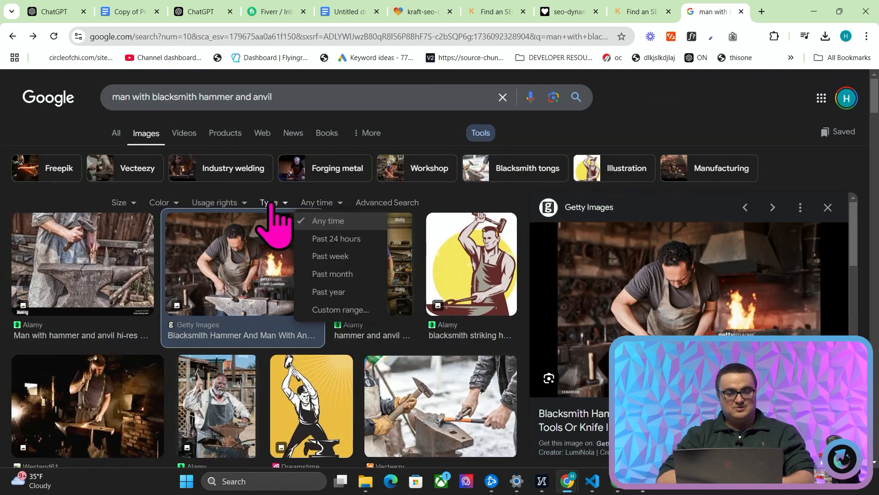
left_click(224, 204)
left_click(244, 236)
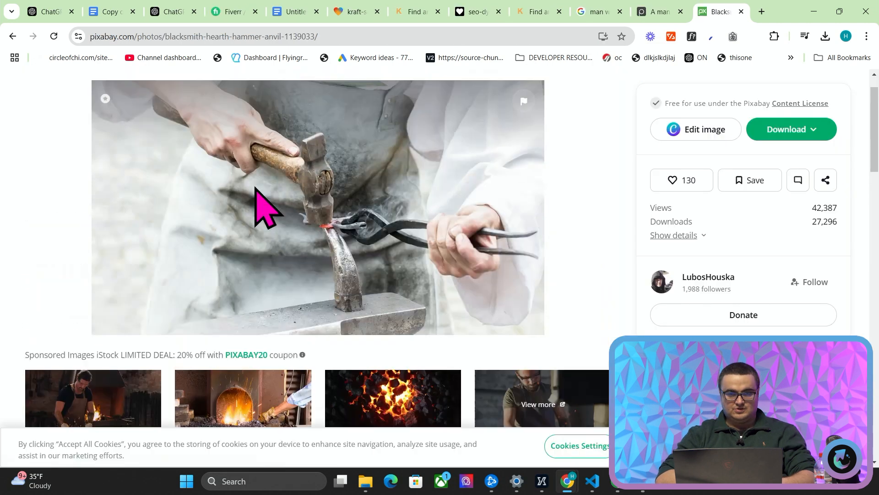
Copy the address of the Pixabay blacksmith photo and paste it into the kraft-seo-dynamo prompt for swapping the hero image
scroll(275, 206, "up", 1)
right_click(303, 195)
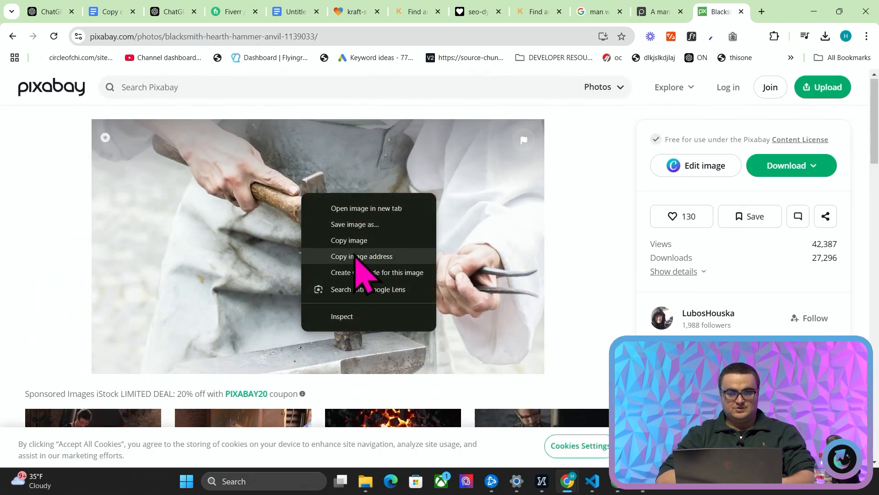
left_click(361, 257)
left_click(362, 12)
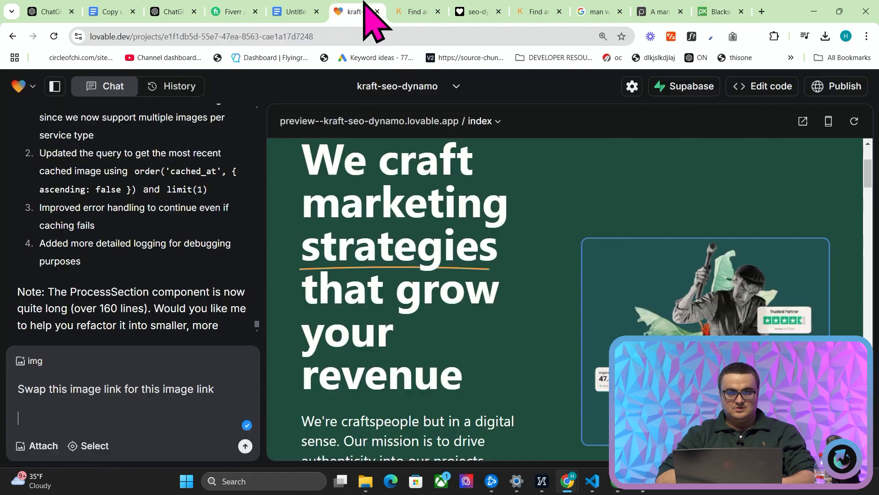
key("ctrl+v")
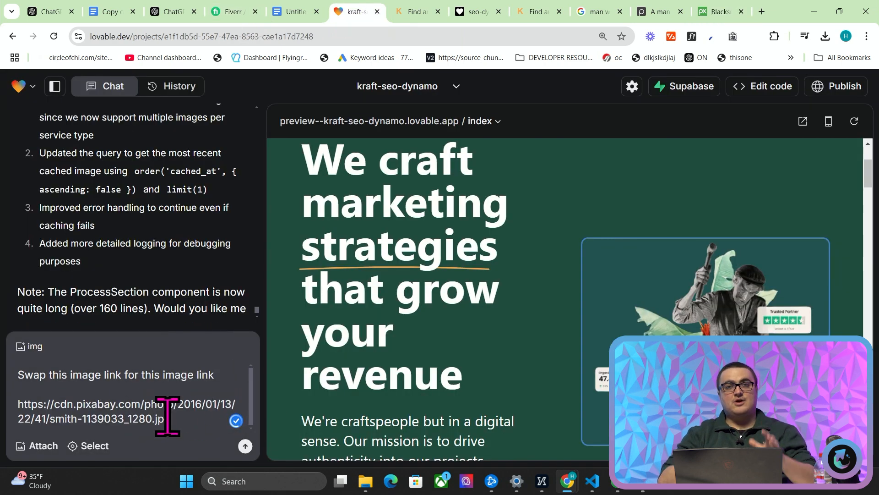
Load the copied Pixabay image address in a new browser tab and return to the kraft-seo-dynamo project
left_click(762, 11)
key("ctrl+v")
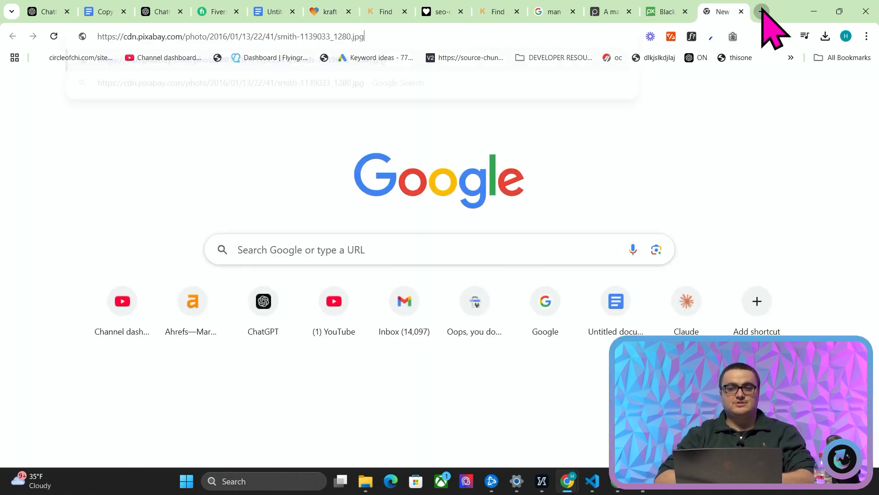
key("Return")
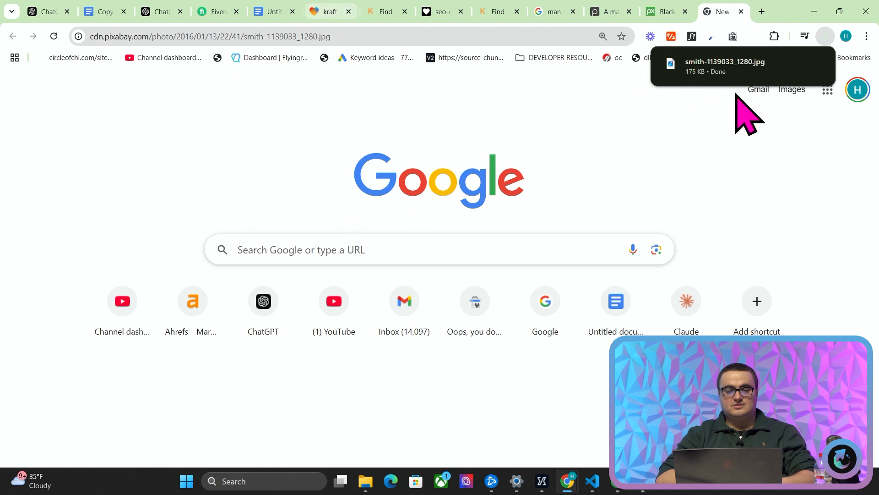
left_click(347, 3)
Compare the hero image on the live kraftagencyus.com site with the replaced image in the kraft-seo-dynamo preview
left_click(493, 3)
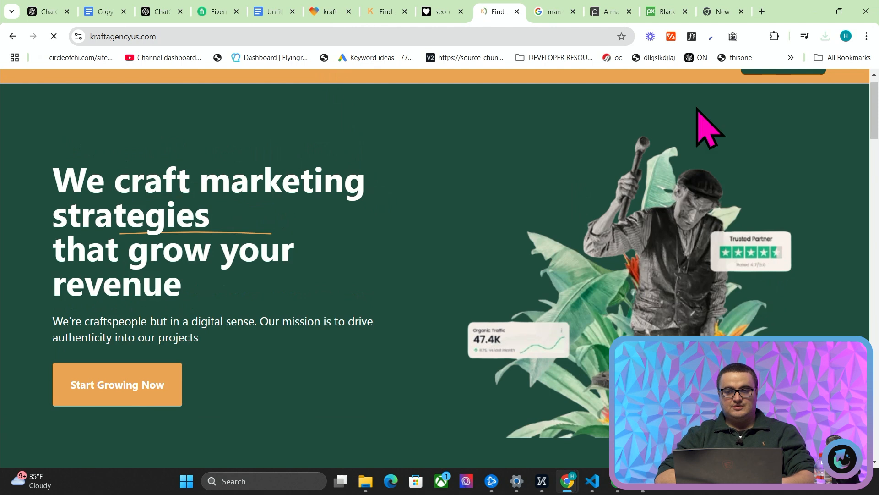
scroll(384, 252, "down", 5)
scroll(385, 255, "up", 4)
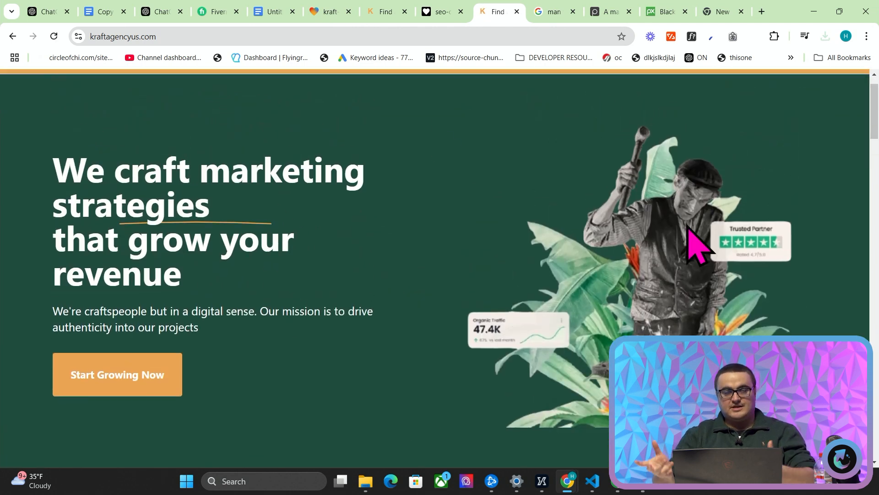
left_click(334, 4)
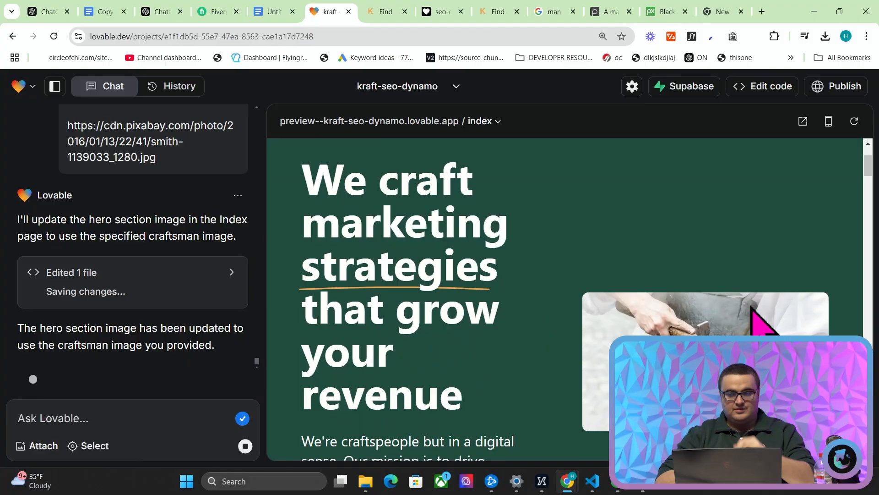
left_click(388, 10)
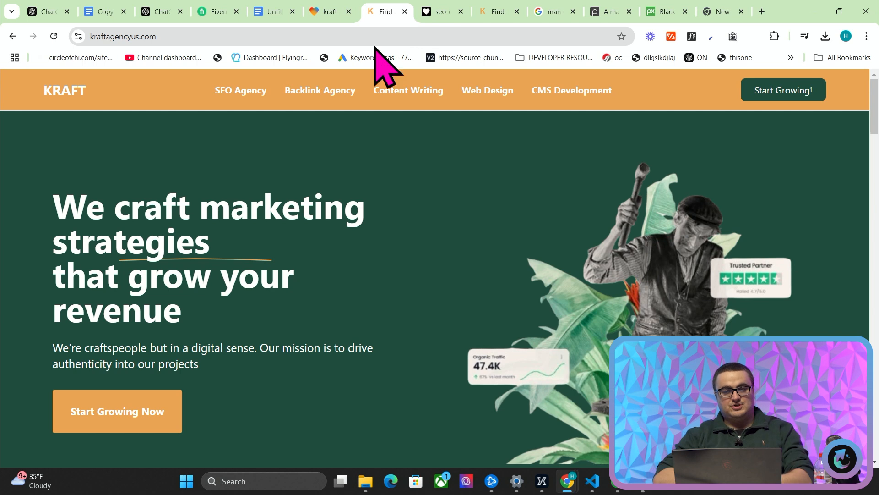
key("ctrl+r")
scroll(633, 312, "down", 2)
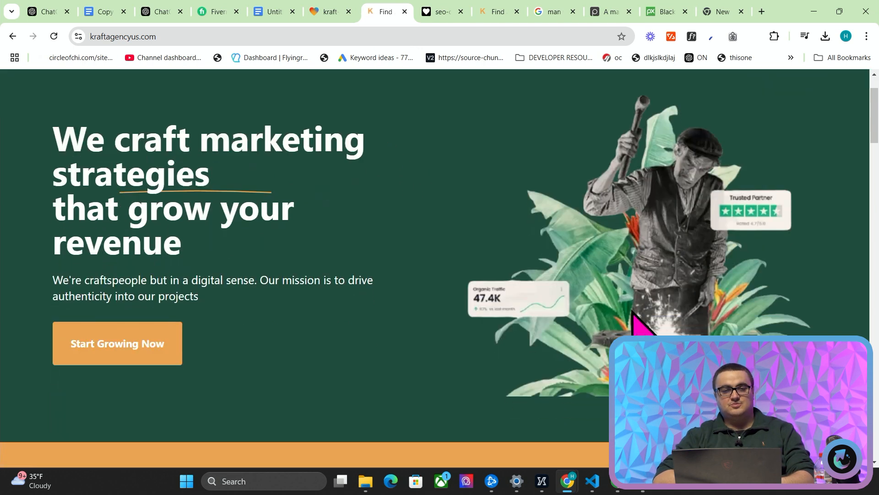
left_click(313, 4)
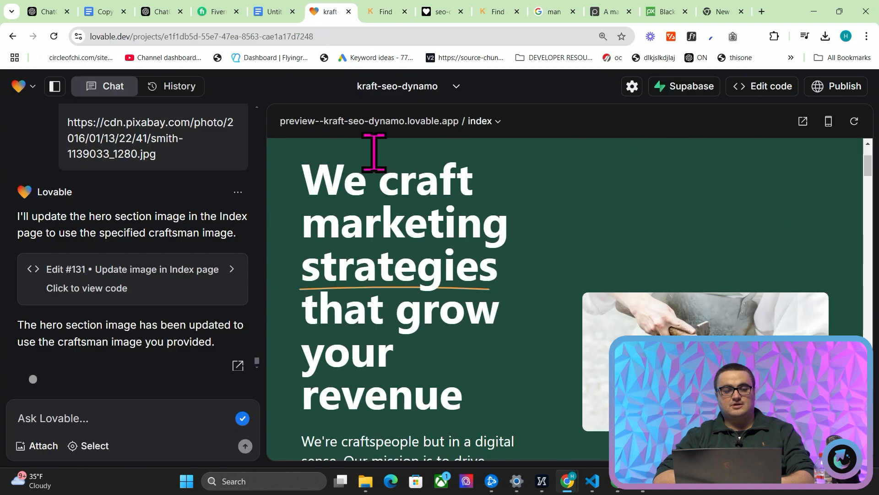
Review the kraft-seo-dynamo preview from the hero through the core values, case studies and leadership sections
scroll(485, 296, "down", 3)
scroll(486, 298, "up", 3)
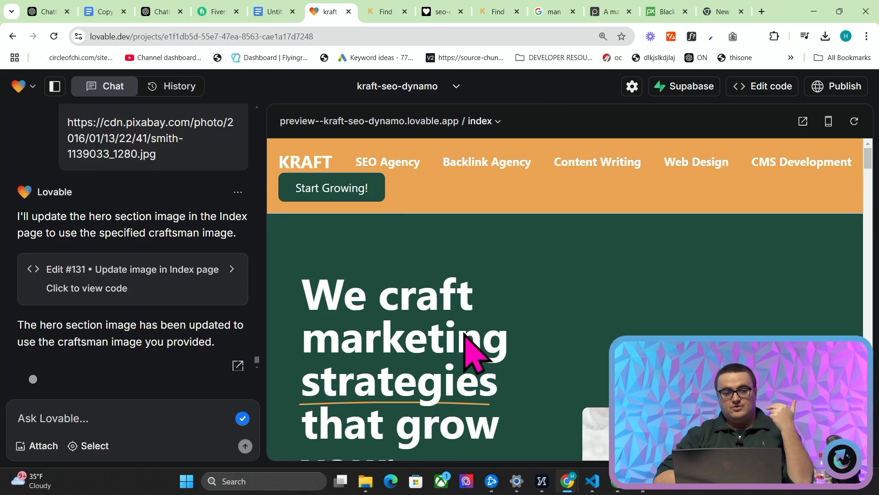
scroll(470, 348, "down", 8)
scroll(465, 335, "down", 3)
scroll(464, 335, "up", 4)
scroll(465, 335, "down", 8)
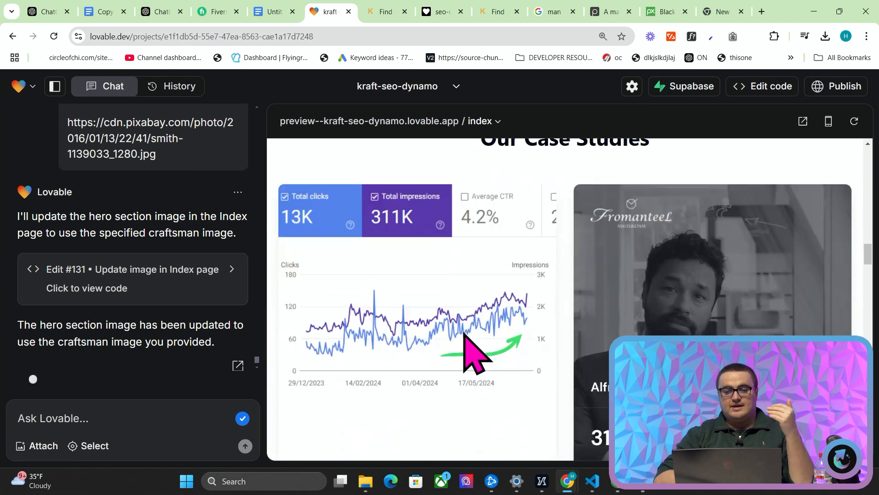
scroll(464, 335, "down", 10)
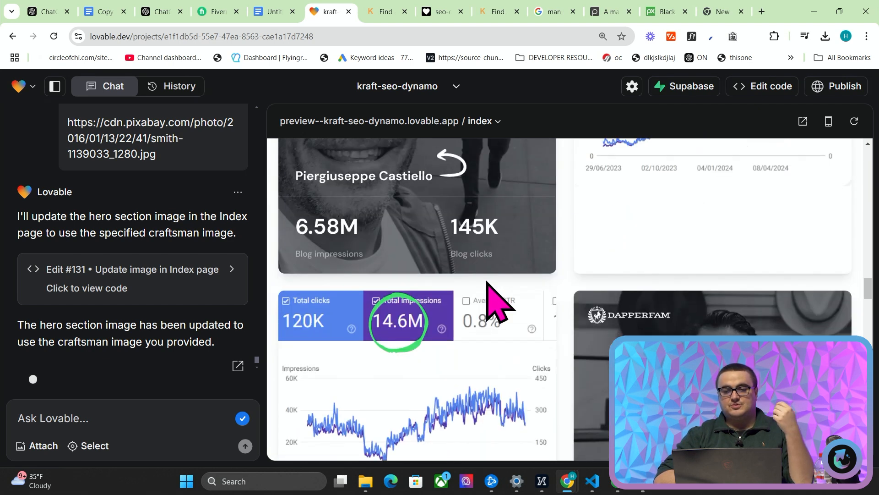
scroll(488, 282, "down", 10)
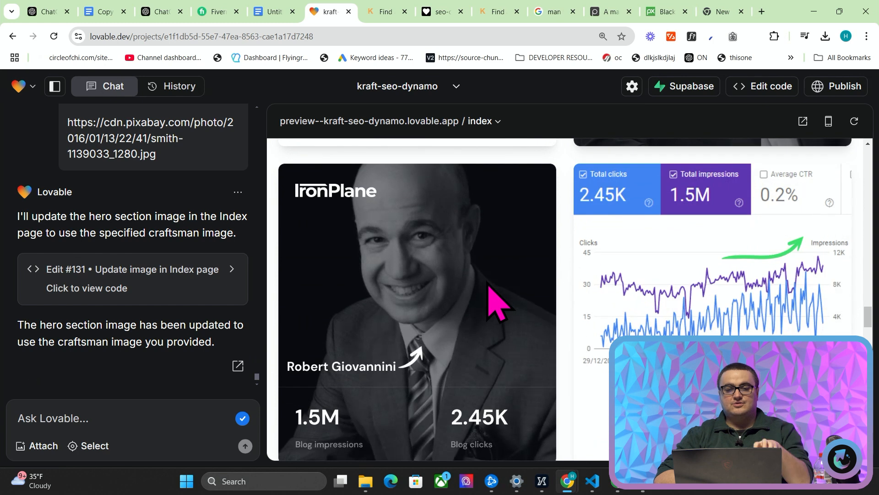
scroll(489, 284, "down", 6)
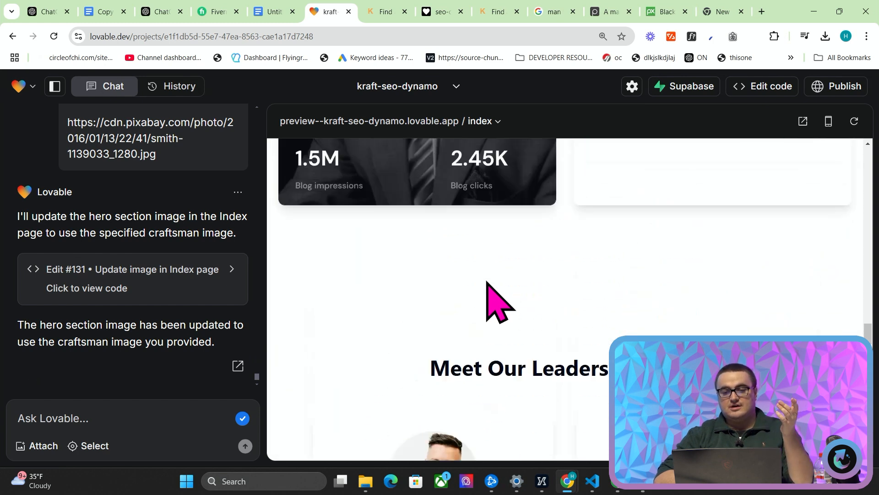
scroll(487, 283, "up", 15)
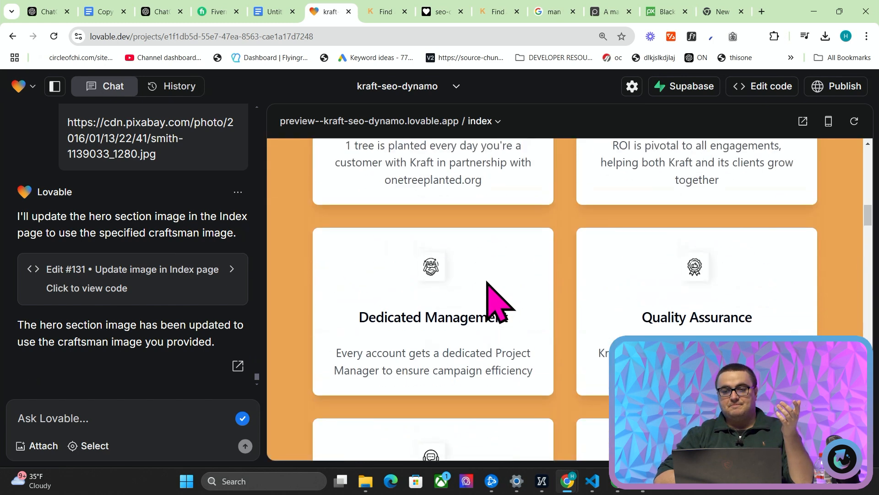
scroll(487, 281, "down", 1)
scroll(487, 279, "up", 5)
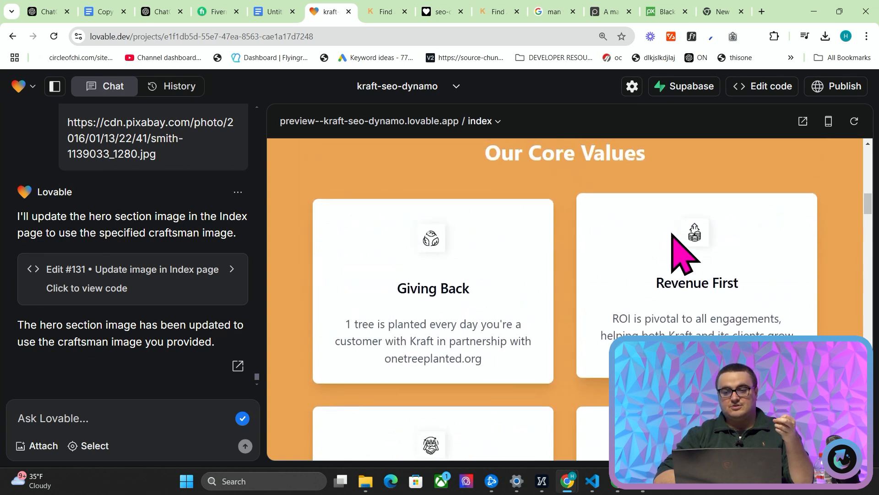
scroll(646, 257, "up", 10)
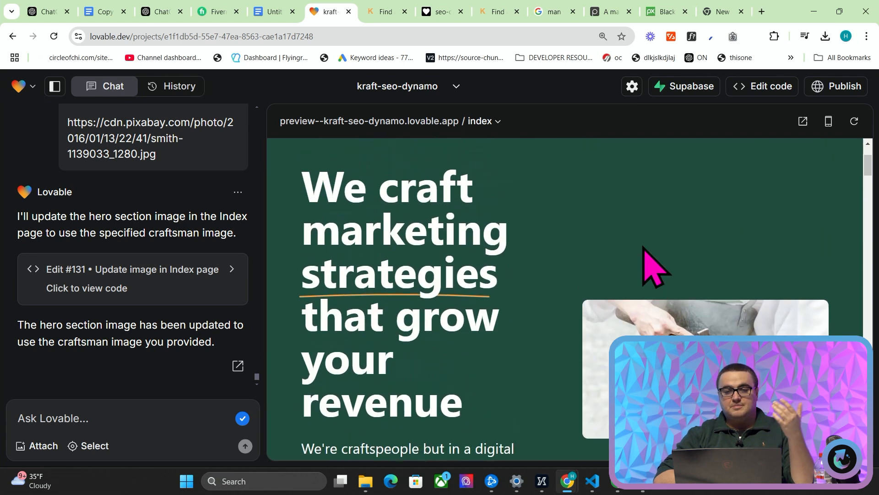
Examine the hero image source change in the code of Edit #131 and return to the page preview
key("space")
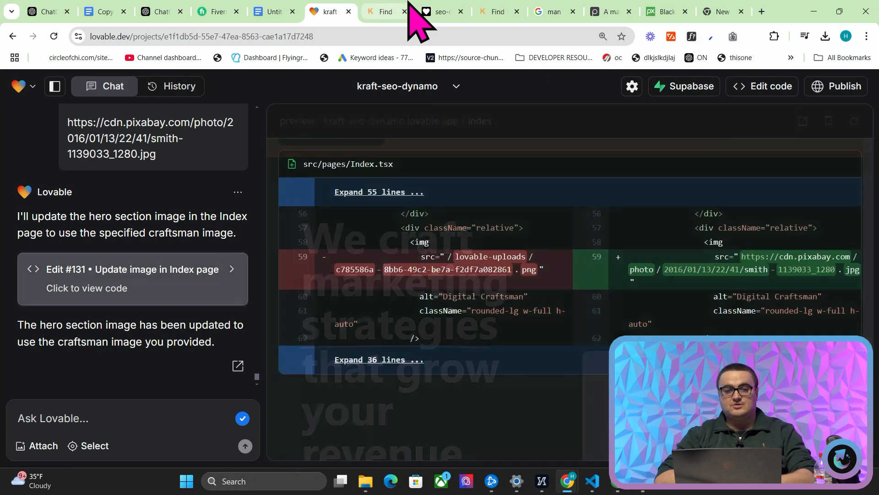
left_click(289, 123)
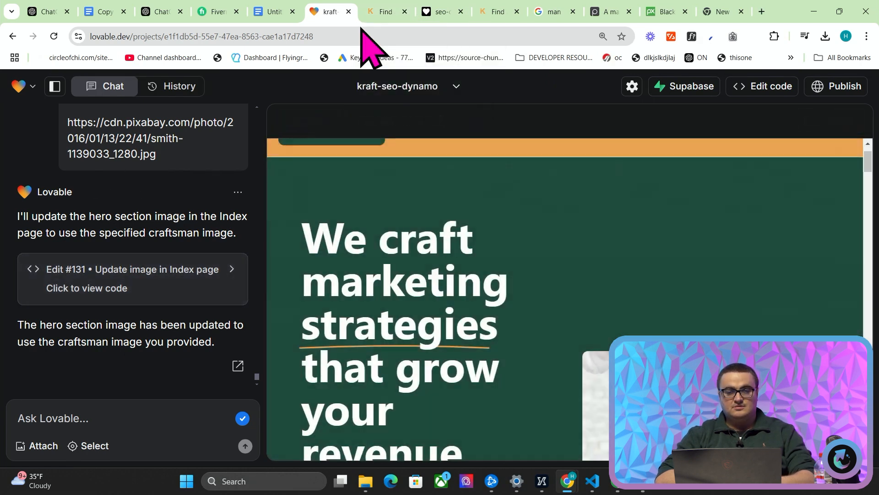
Open kraftdigitalagency.com and bring up the context options on its hero craftsman image
left_click(399, 7)
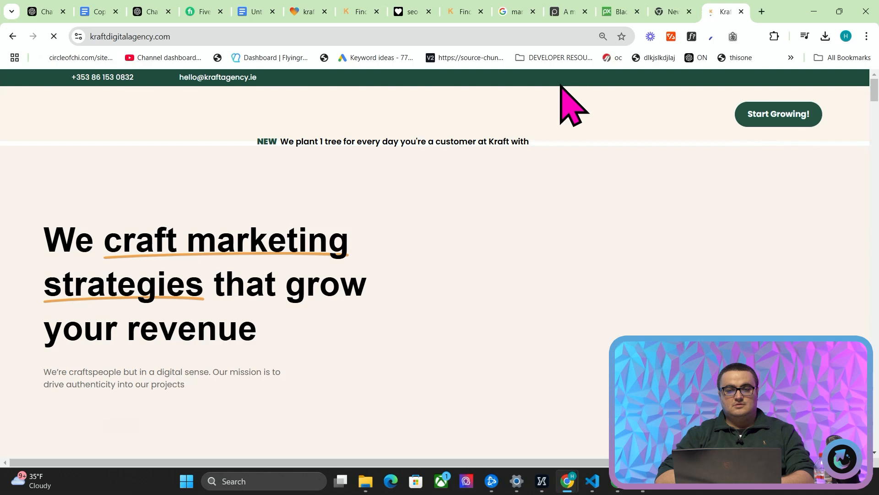
scroll(526, 284, "down", 1)
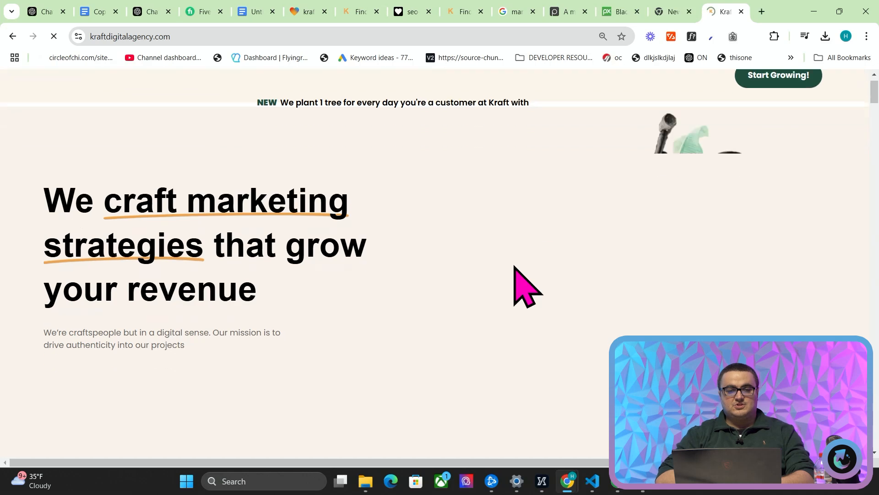
right_click(690, 188)
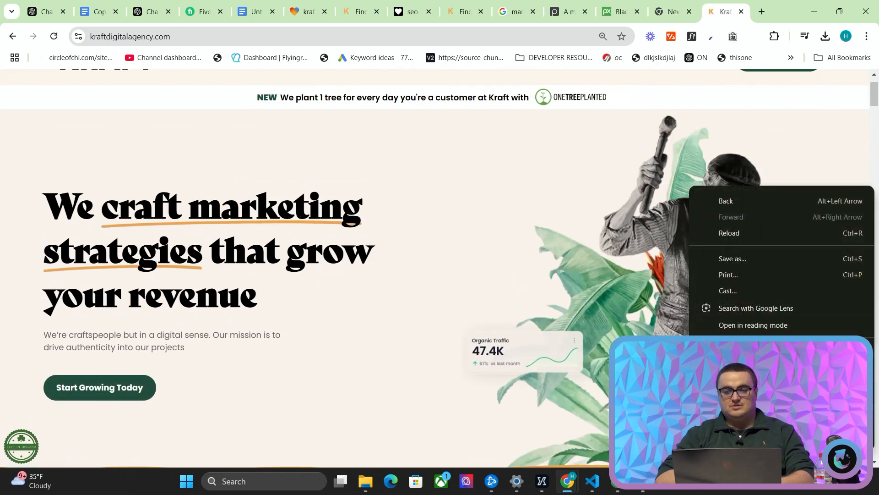
left_click(667, 321)
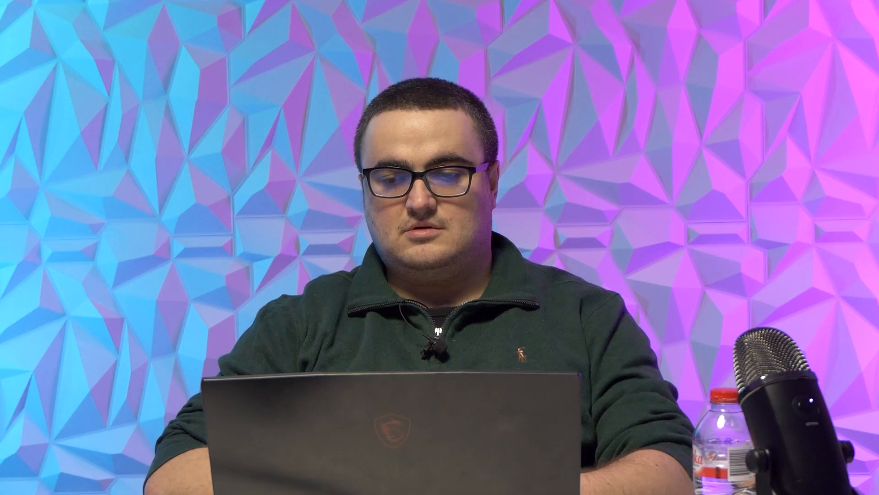